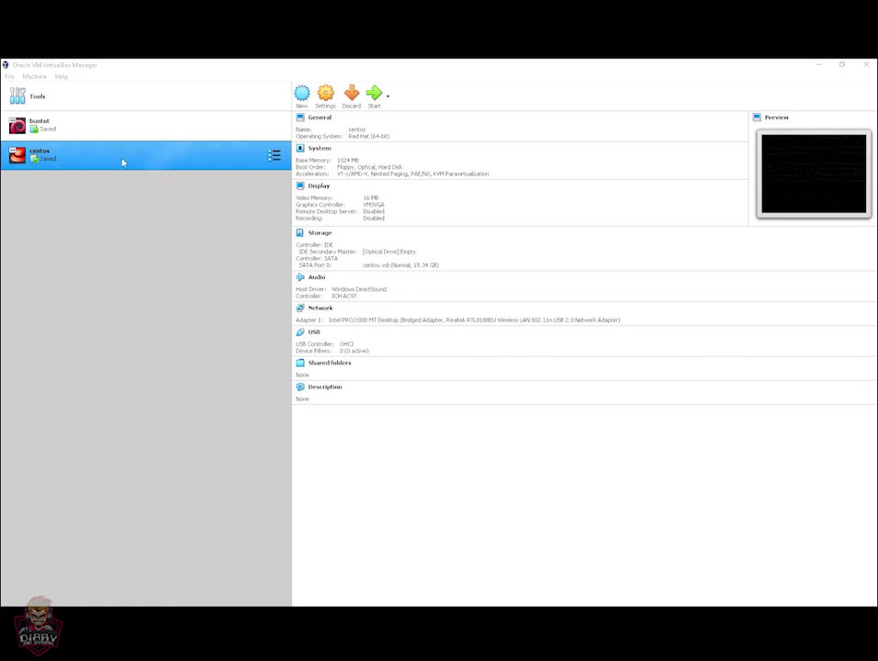
Begin cloning the centos virtual machine, changing the path to the D: drive and naming the clone centos1.
right_click(57, 157)
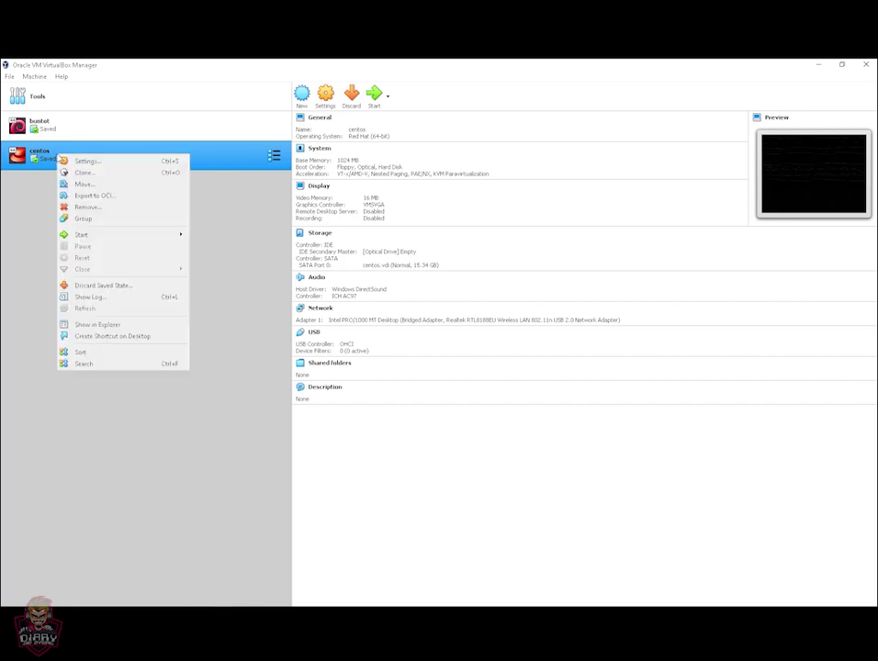
left_click(83, 173)
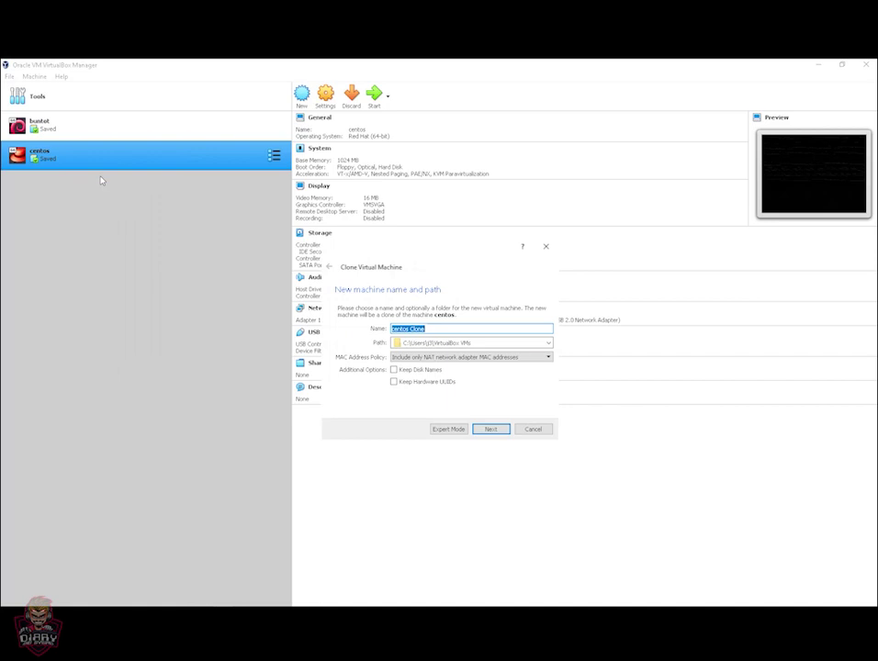
left_click(397, 343)
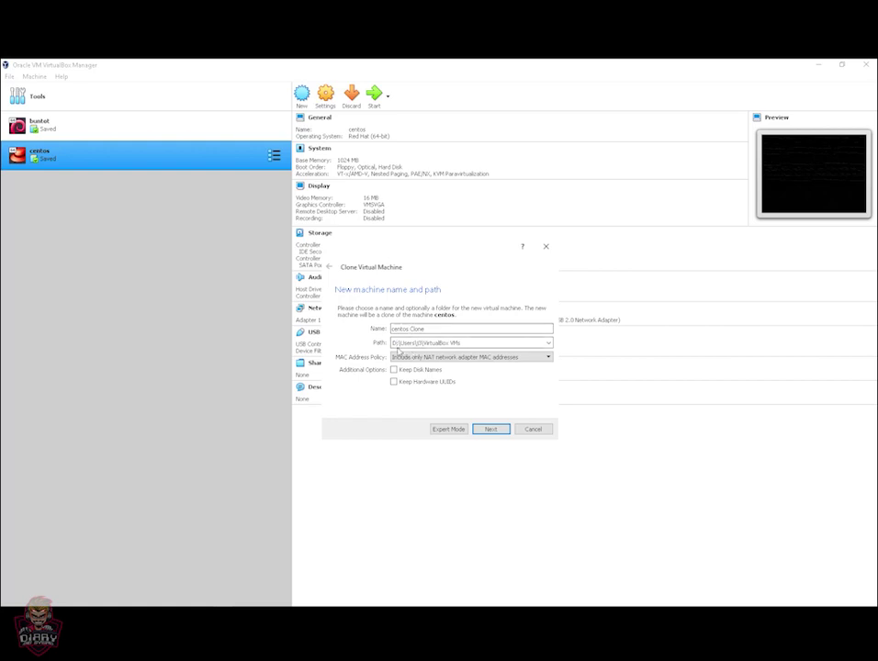
left_click(438, 330)
key("ctrl+a")
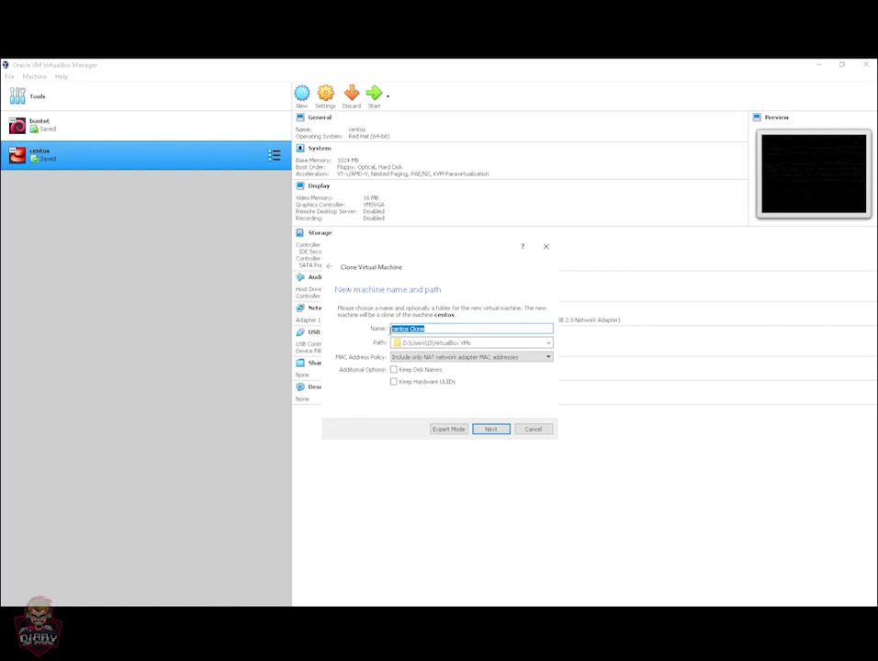
type("centos")
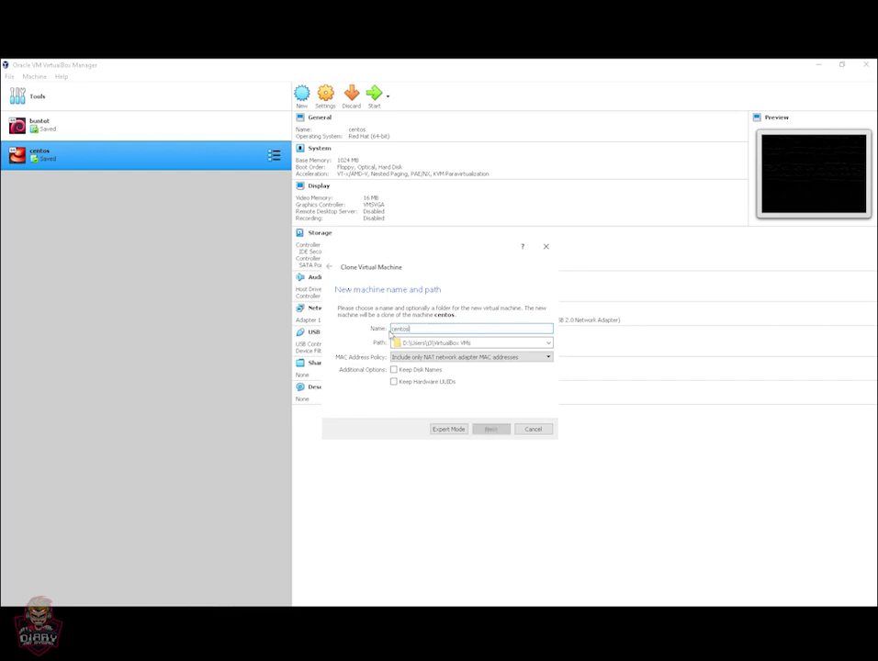
type("1")
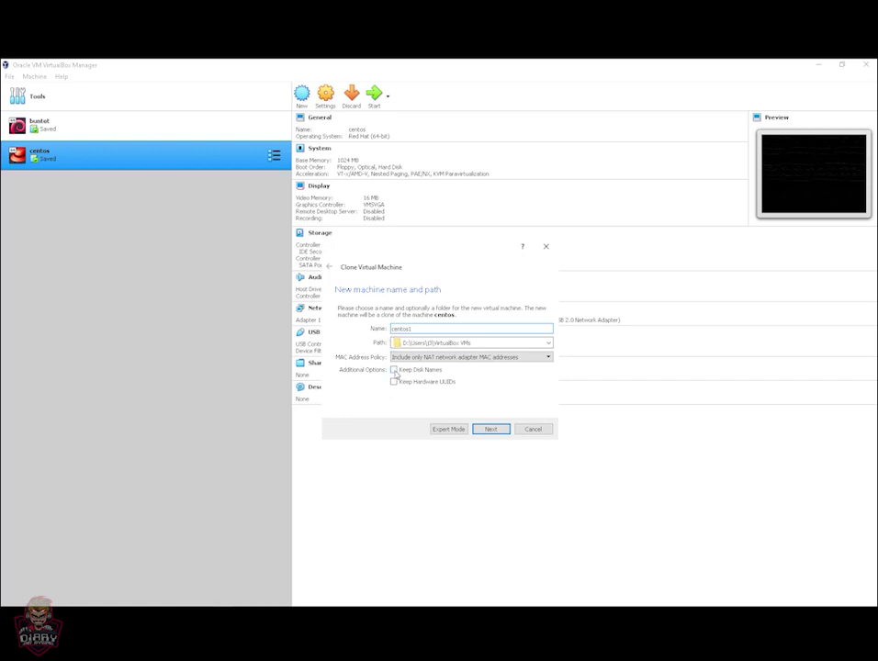
Enable Keep Disk Names and Keep Hardware UUIDs for the clone, choose its MAC address policy, and proceed to the clone type.
left_click(395, 370)
left_click(395, 382)
left_click(449, 357)
left_click(455, 372)
left_click(492, 431)
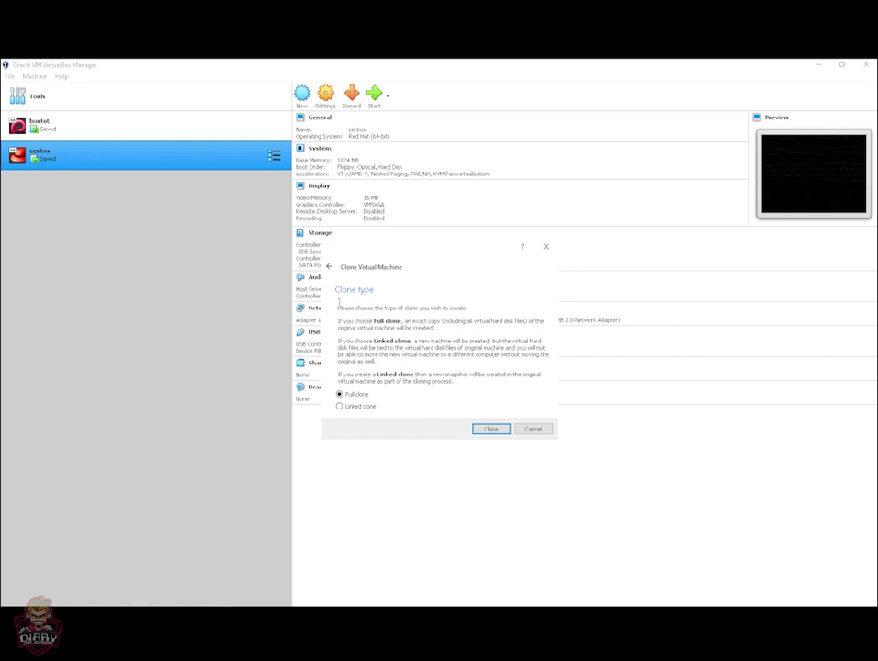
Review the clone type descriptions and create centos1 as a full clone.
mouse_move(340, 321)
left_mouse_down()
mouse_move(441, 331)
mouse_move(405, 364)
mouse_move(531, 385)
left_mouse_up()
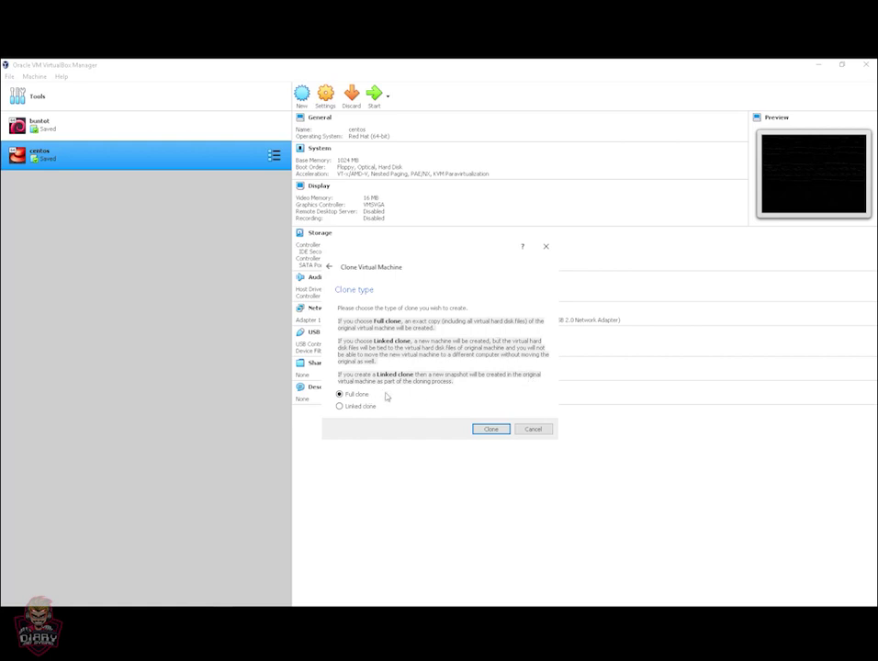
left_click(501, 431)
left_click(502, 431)
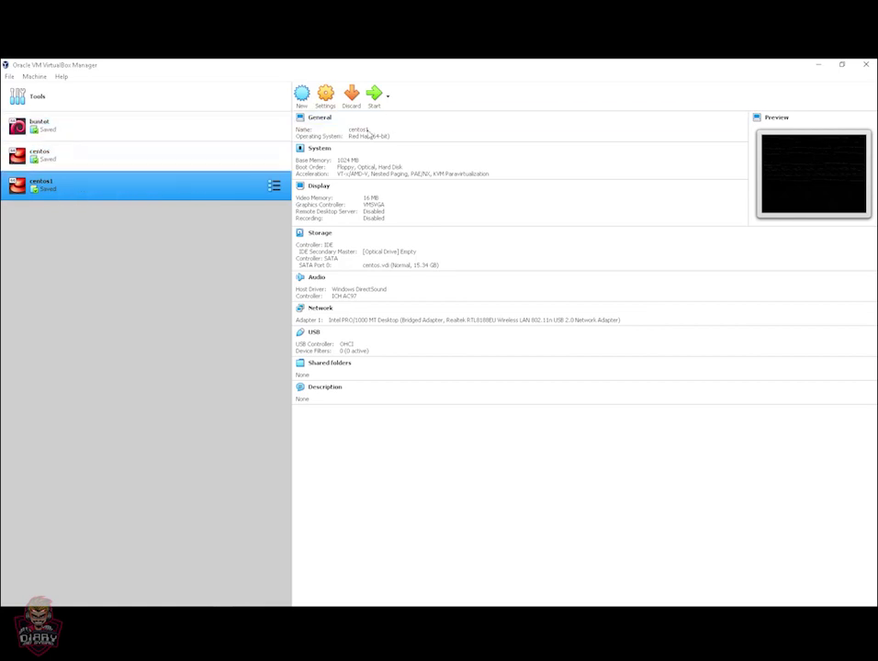
Start the centos1 virtual machine, dismiss the keyboard capture notice, and clear its terminal screen.
left_click(375, 98)
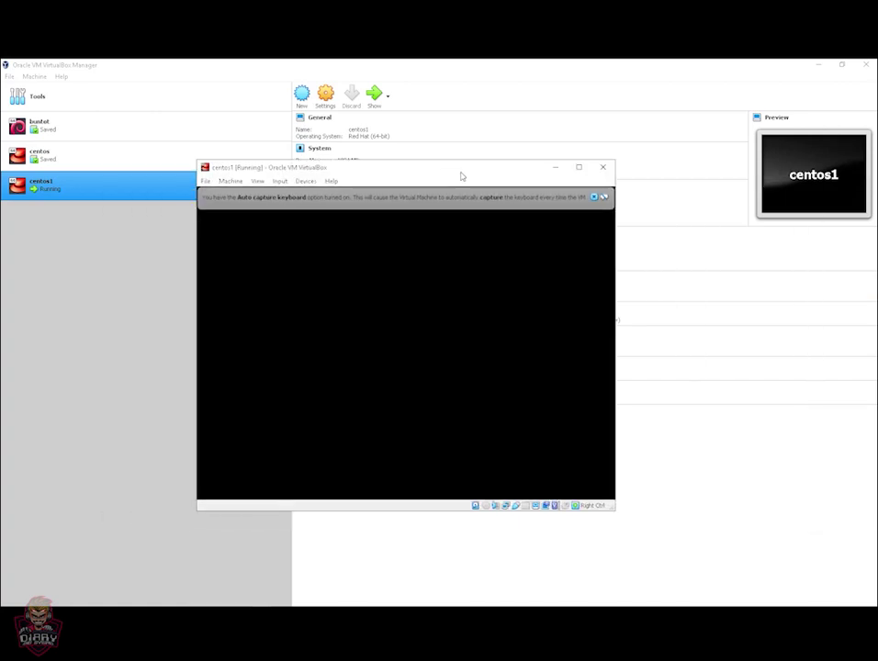
left_click(593, 197)
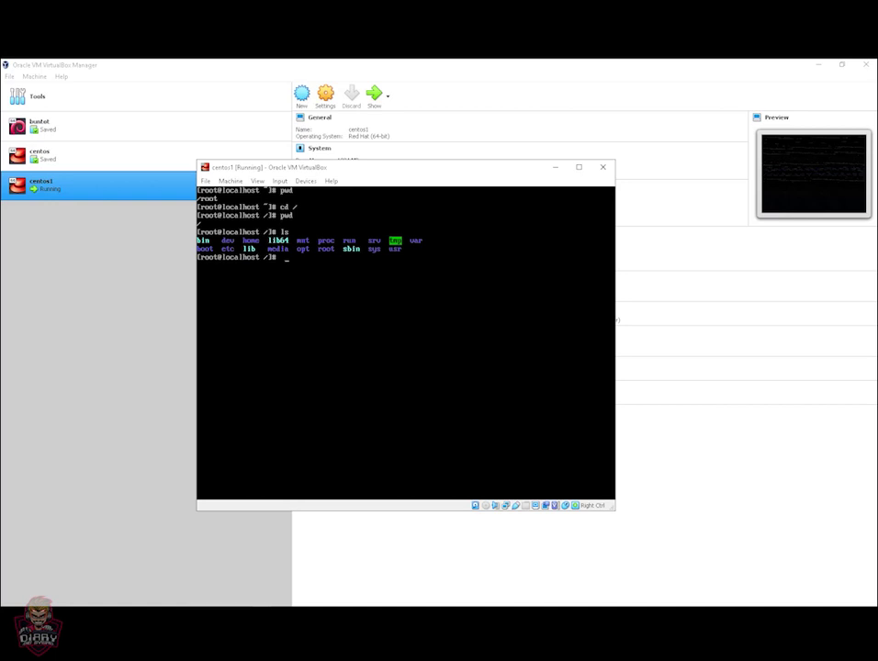
key("ctrl+l")
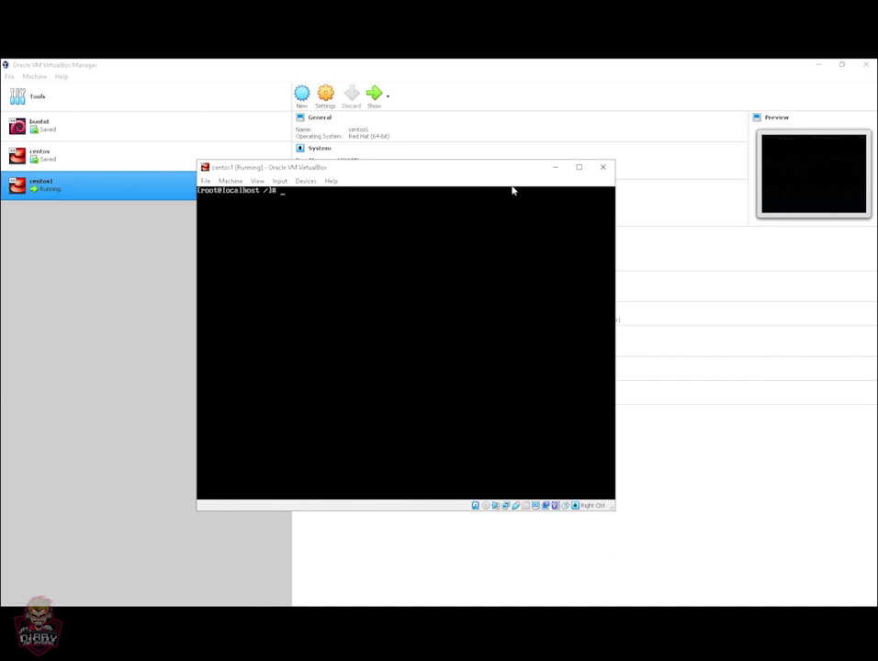
Minimize the centos1 window, pause the virtual machine from the manager, and bring its window back up.
left_click(556, 168)
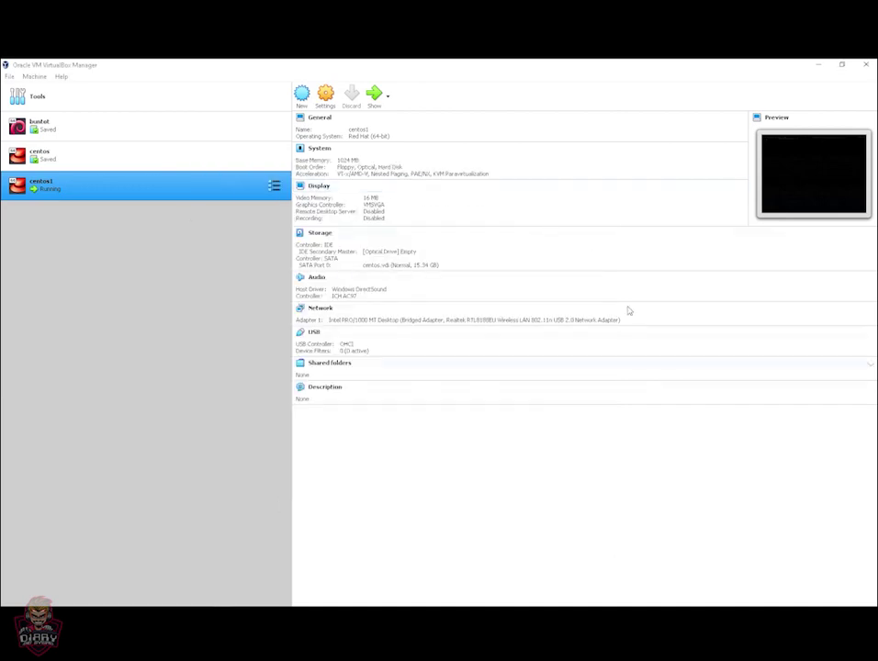
right_click(206, 189)
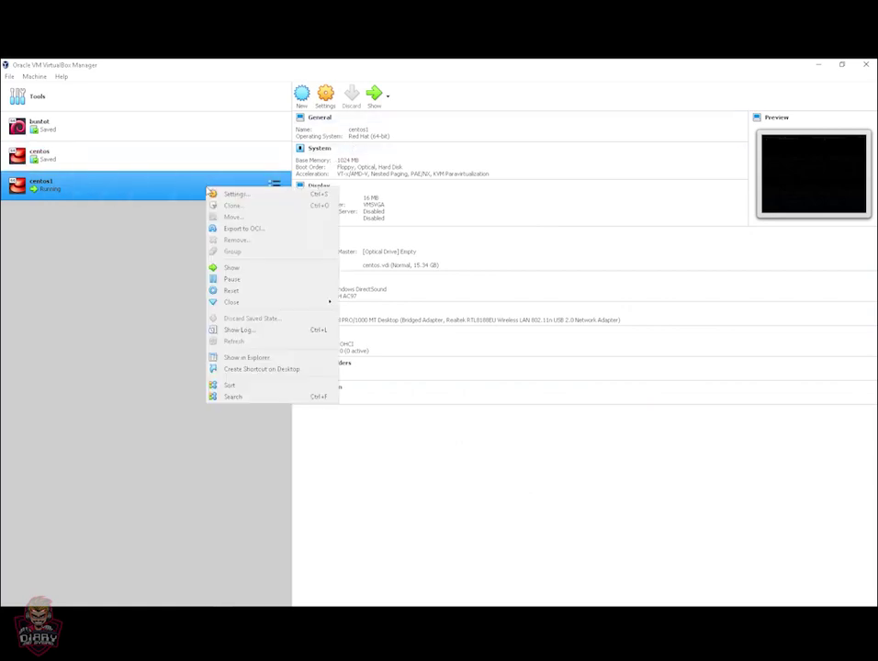
left_click(273, 281)
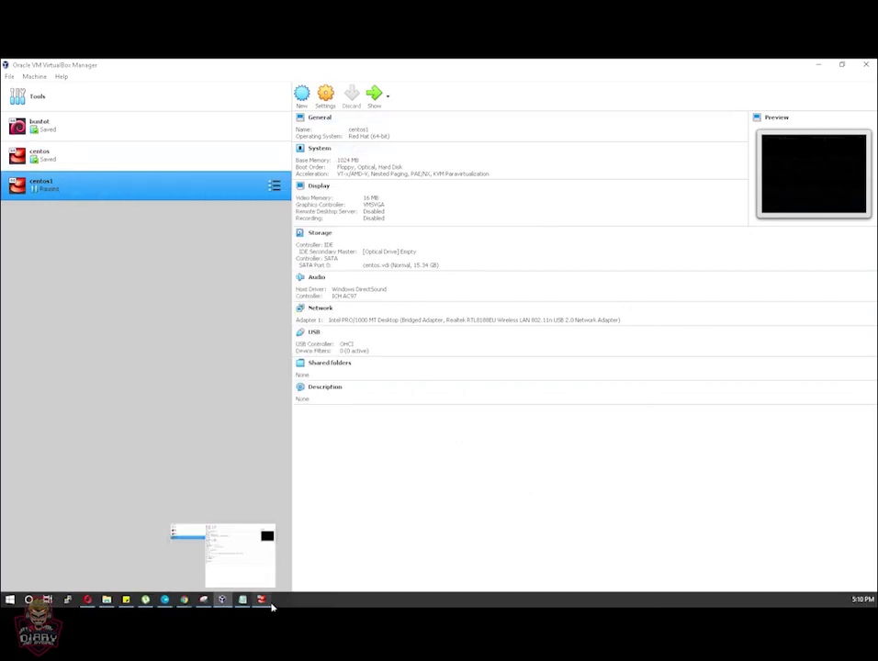
left_click(263, 601)
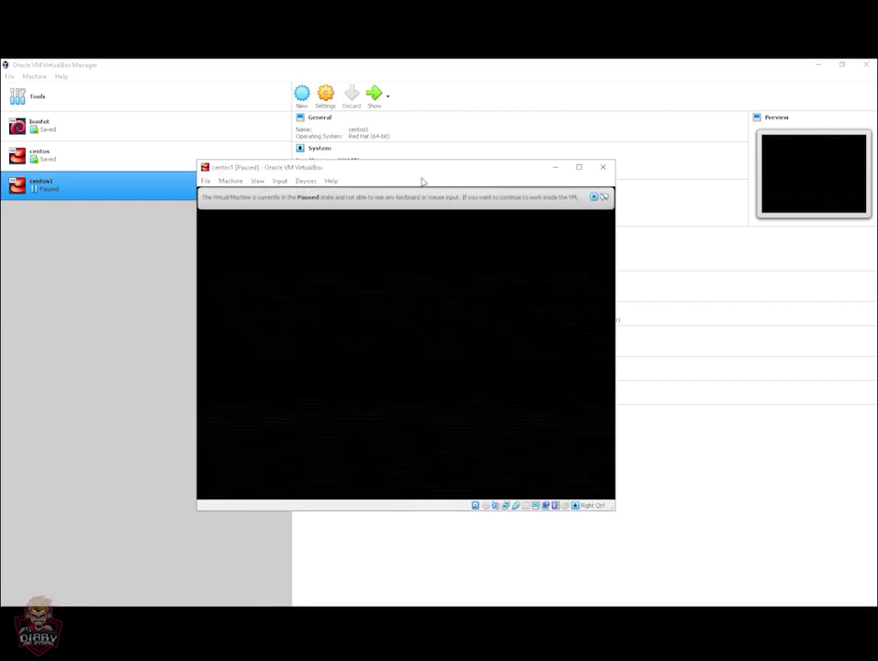
Open the Snapshots view for the paused centos1 virtual machine in the manager.
right_click(104, 195)
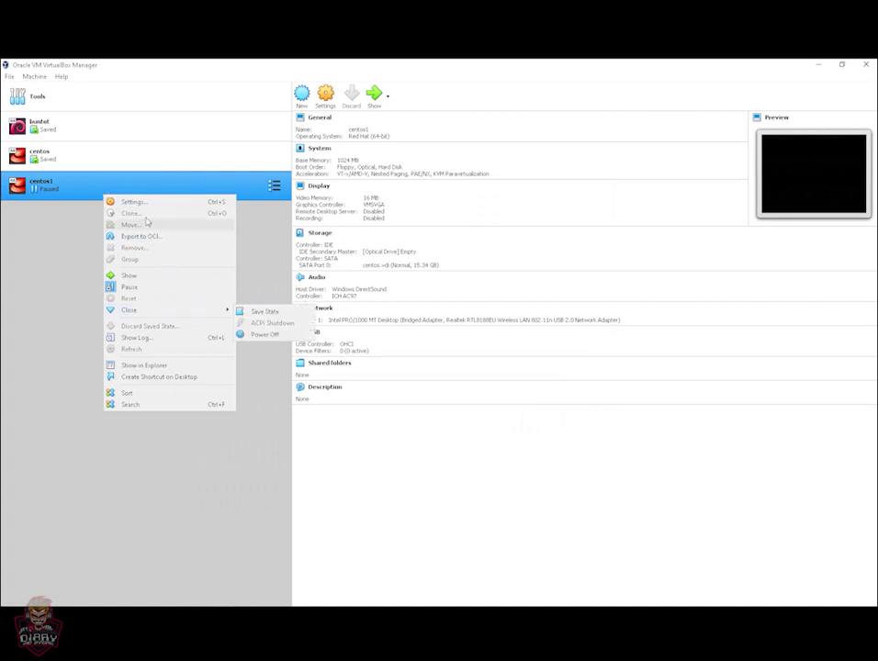
left_click(57, 269)
left_click(34, 76)
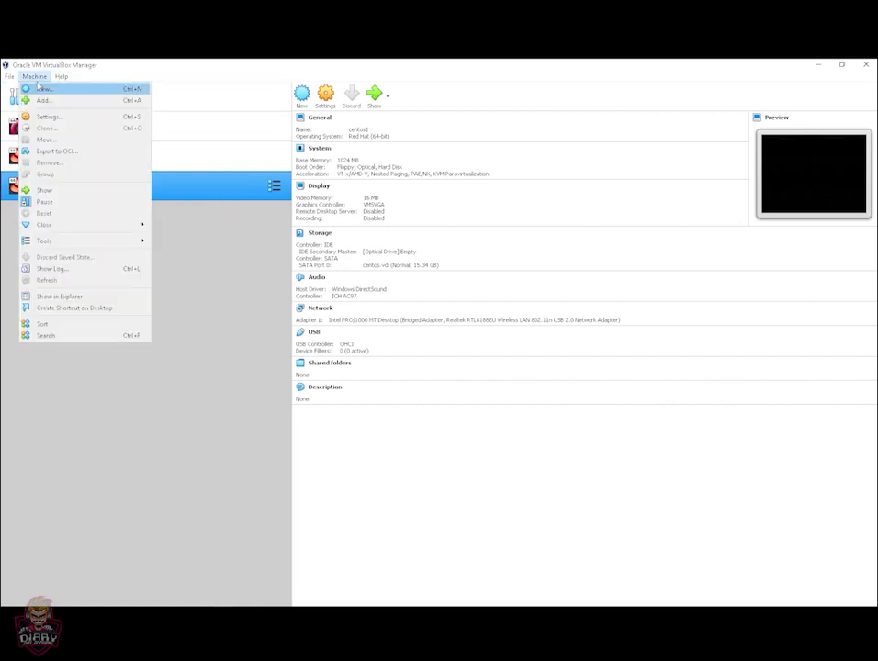
mouse_move(85, 242)
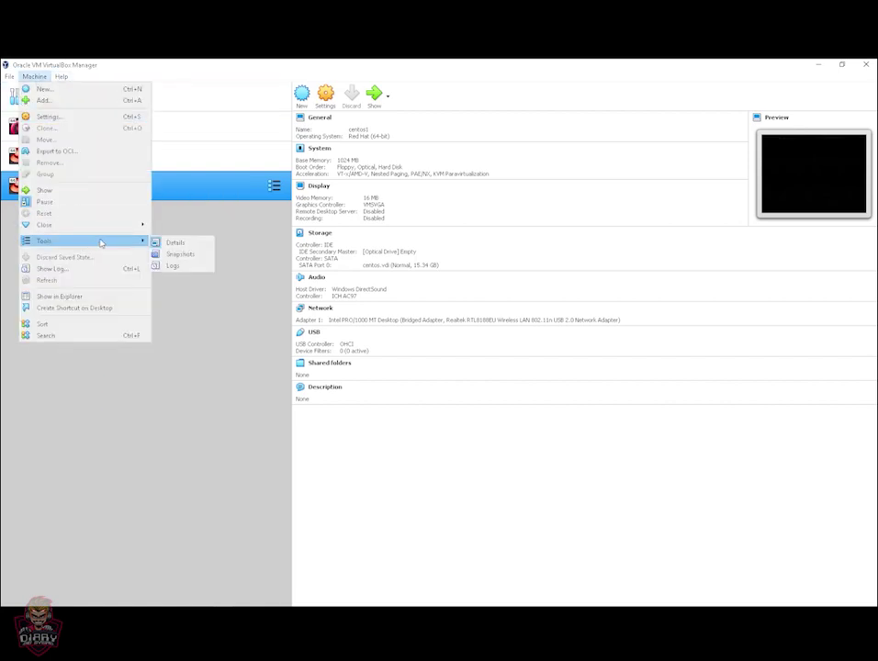
left_click(34, 76)
left_click(34, 76)
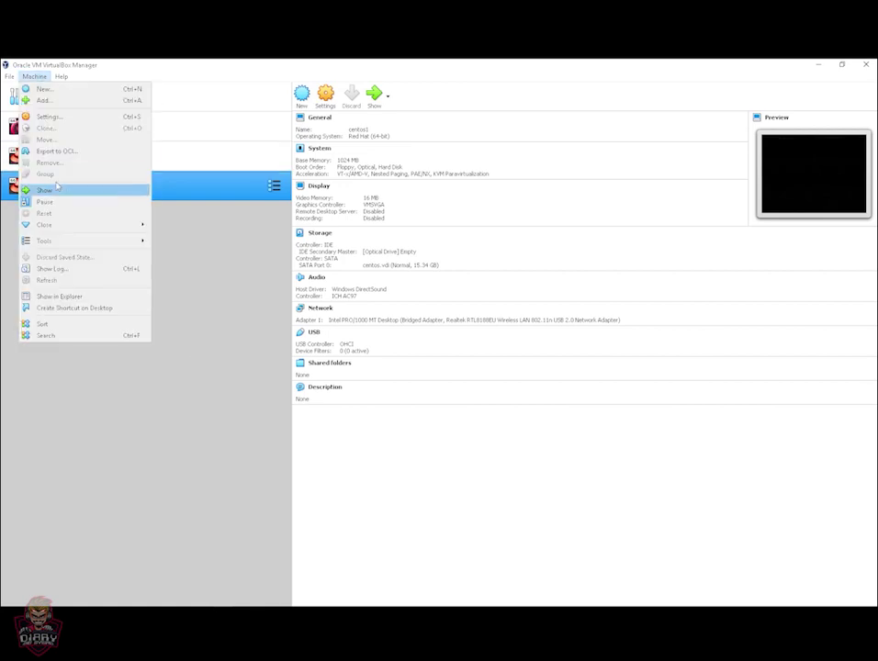
mouse_move(68, 242)
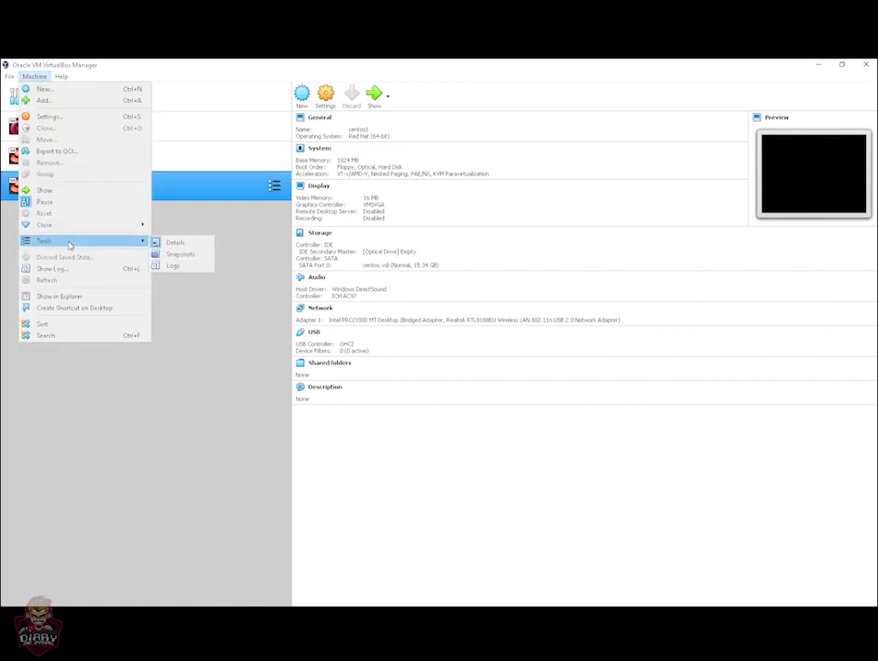
left_click(180, 253)
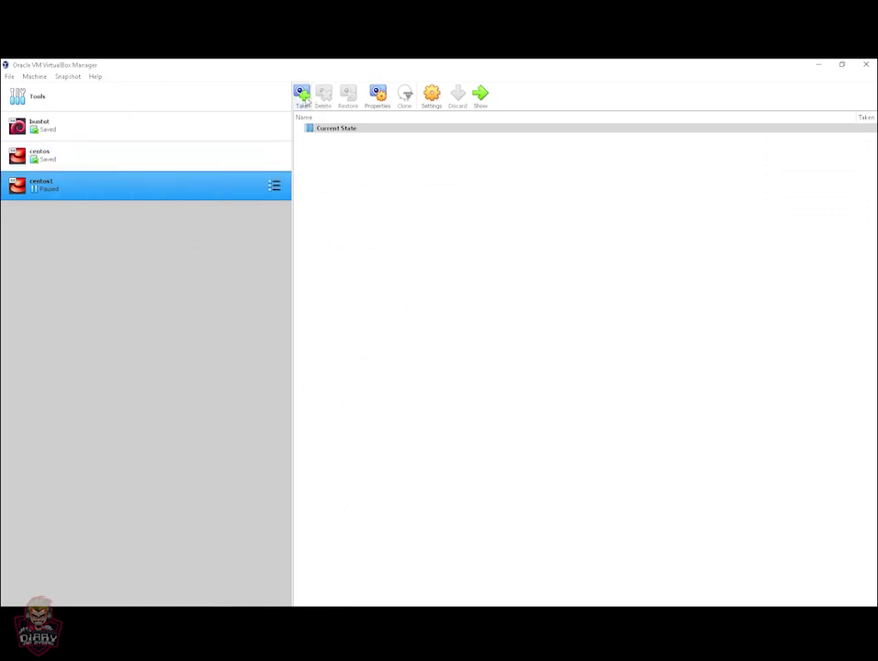
left_click(328, 134)
left_click(304, 95)
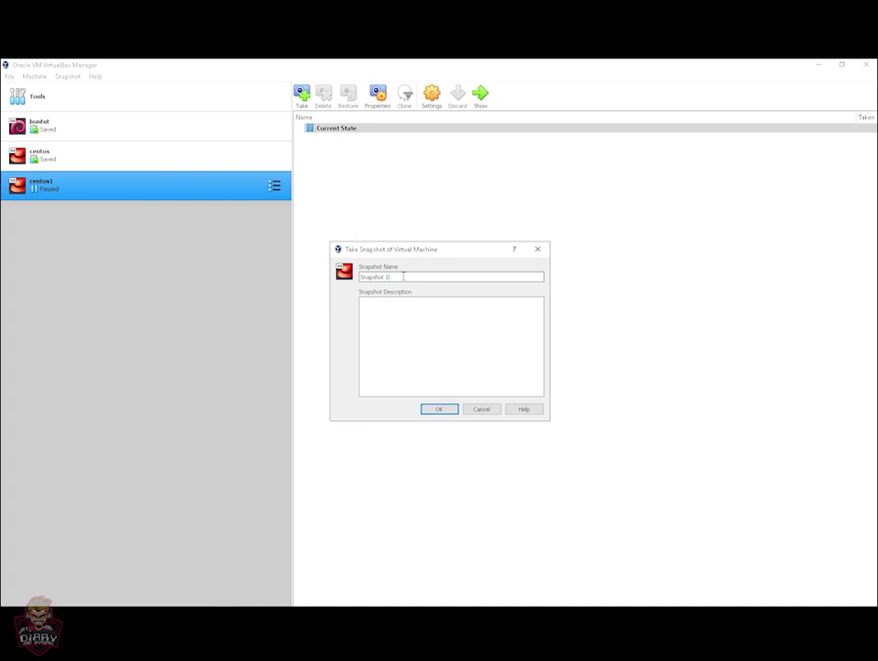
left_click_drag(403, 275, 323, 276)
type("0508")
key("Return")
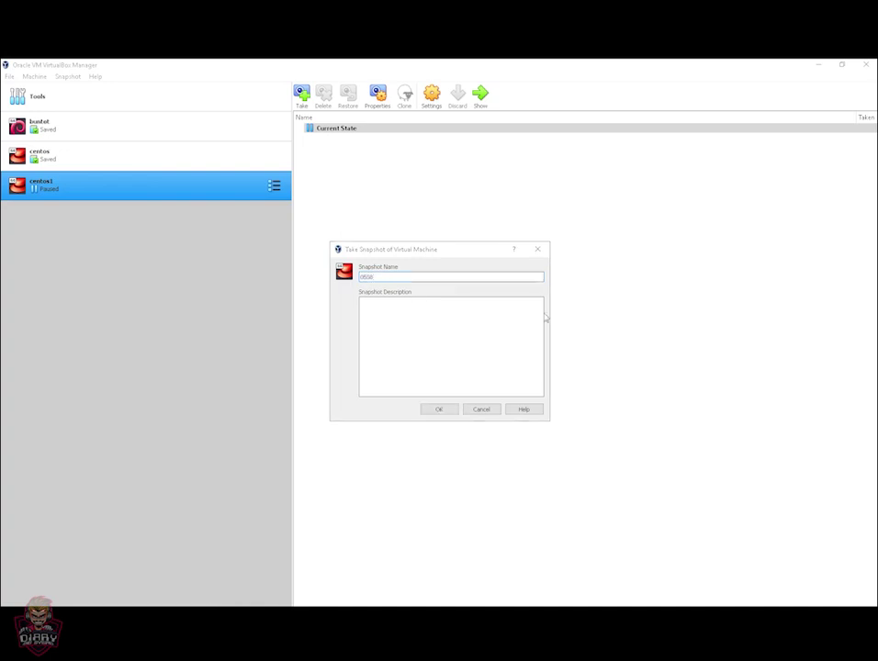
left_click(422, 276)
type("2020-")
type("17")
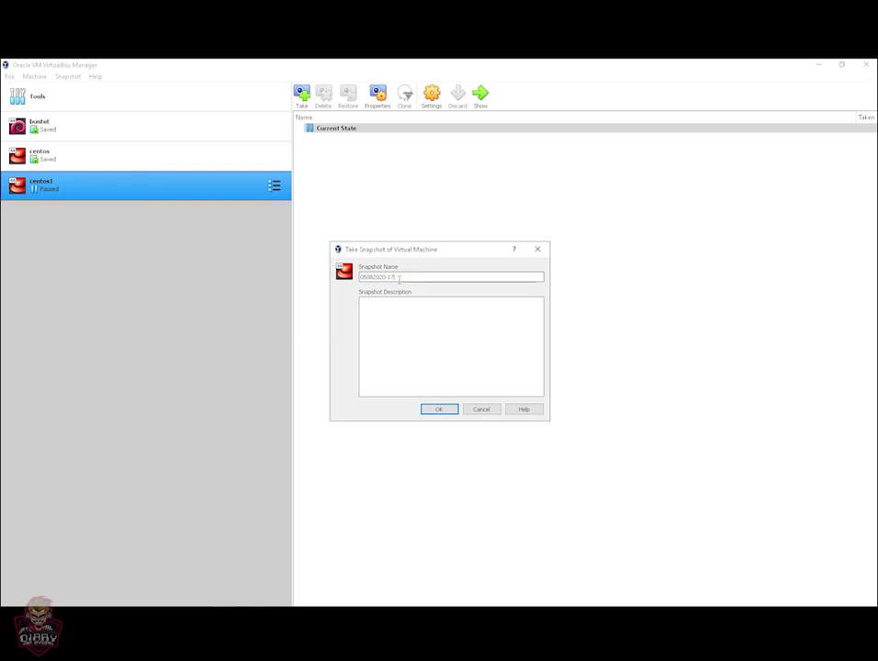
type("00")
Enter the snapshot description "meron akong i a update na ek ek" and take the snapshot.
type("meron akong ")
type("i a update")
type(" na ")
type("ek ek")
left_click(446, 411)
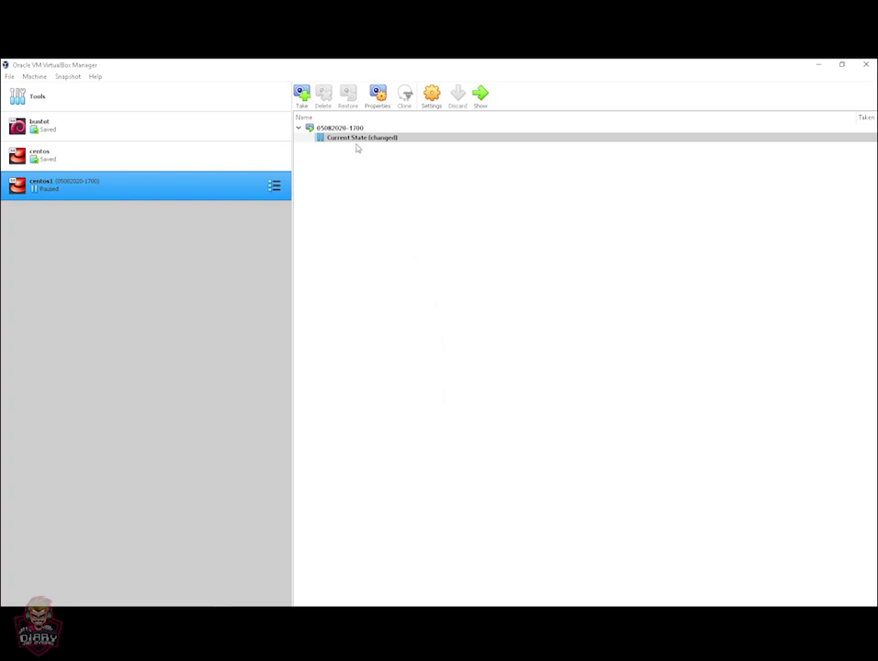
Bring up the centos1 window, close its paused-state notice, and resume the virtual machine.
mouse_move(358, 144)
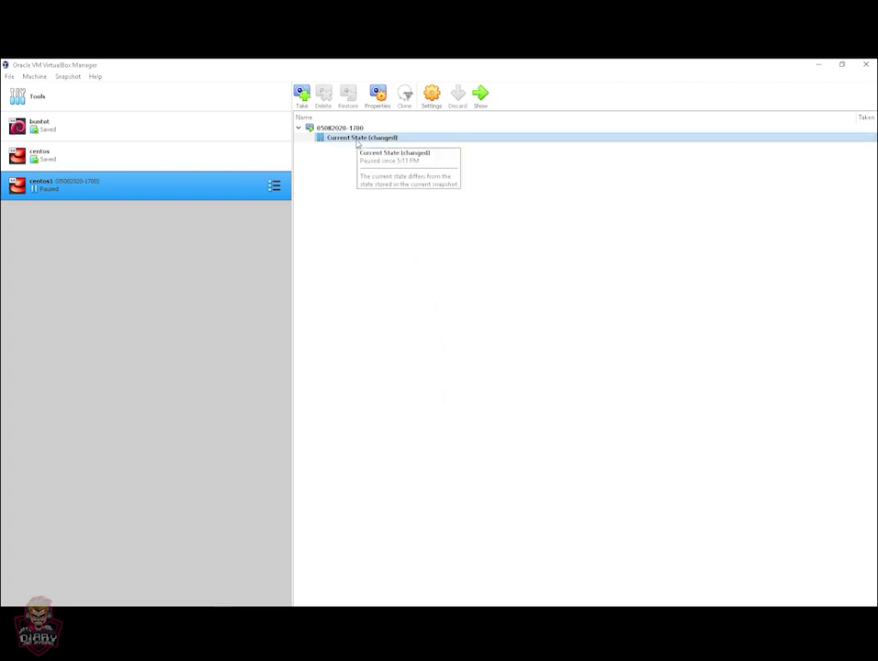
left_click(276, 599)
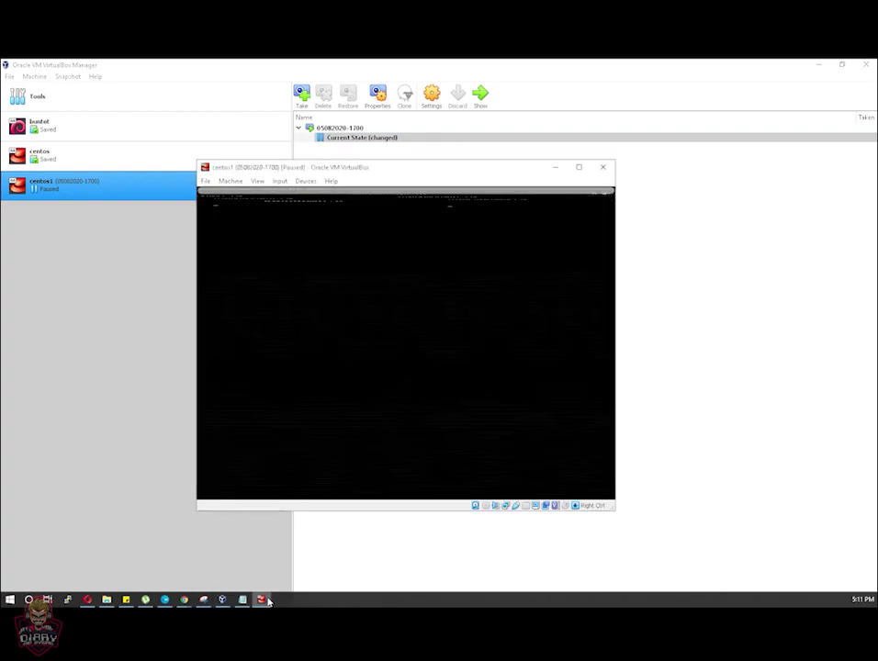
left_click_drag(376, 168, 406, 223)
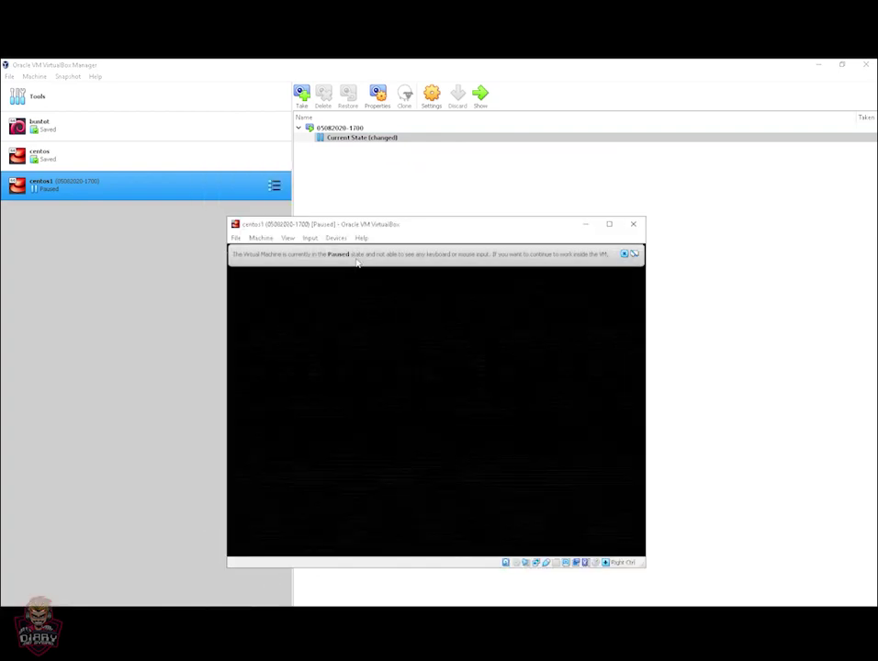
left_click(634, 254)
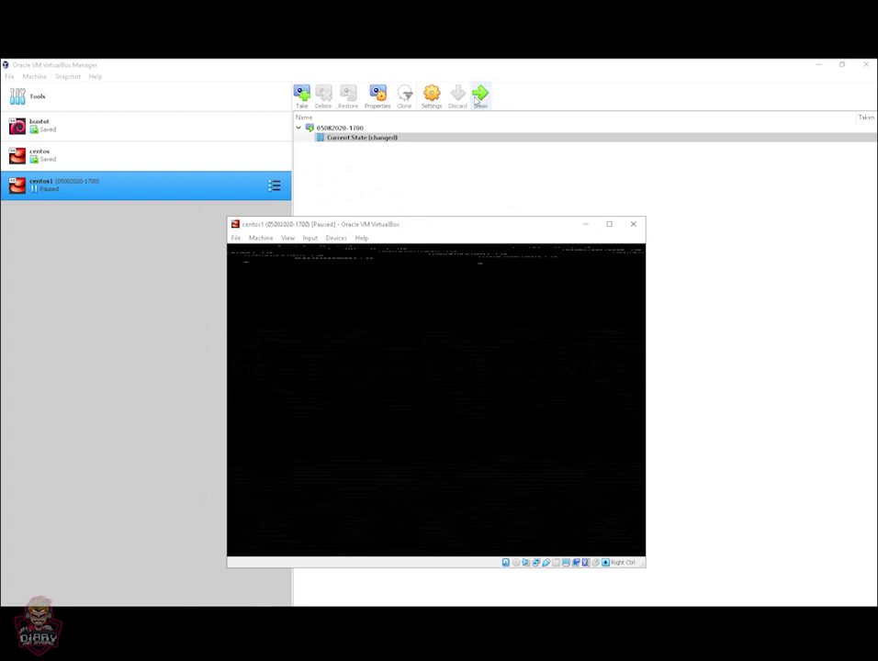
left_click(260, 238)
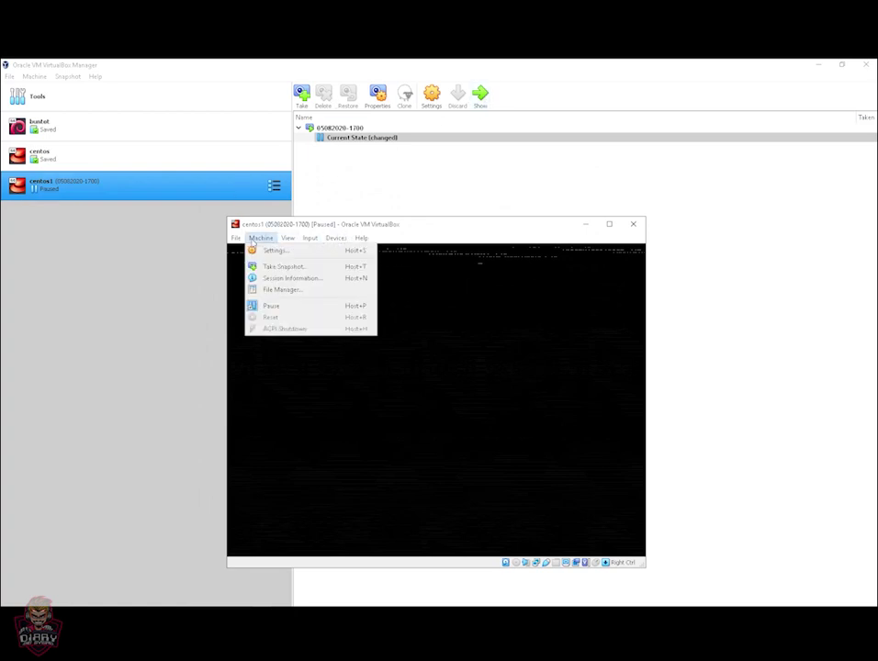
left_click(276, 306)
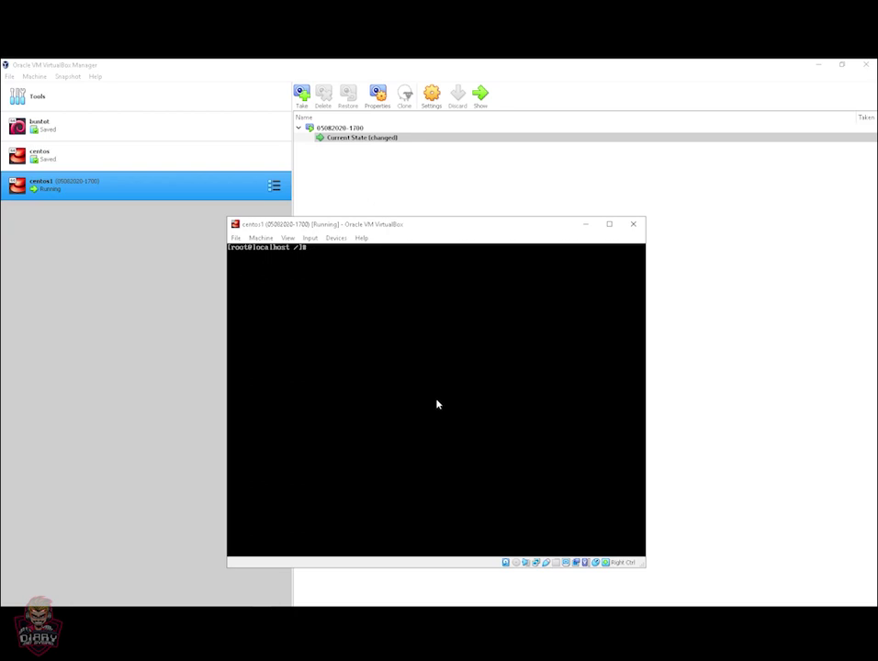
List the root directory with ls -lrtr and delete the /var directory with rm -rf /var.
type("ls -lrtr")
key("Return")
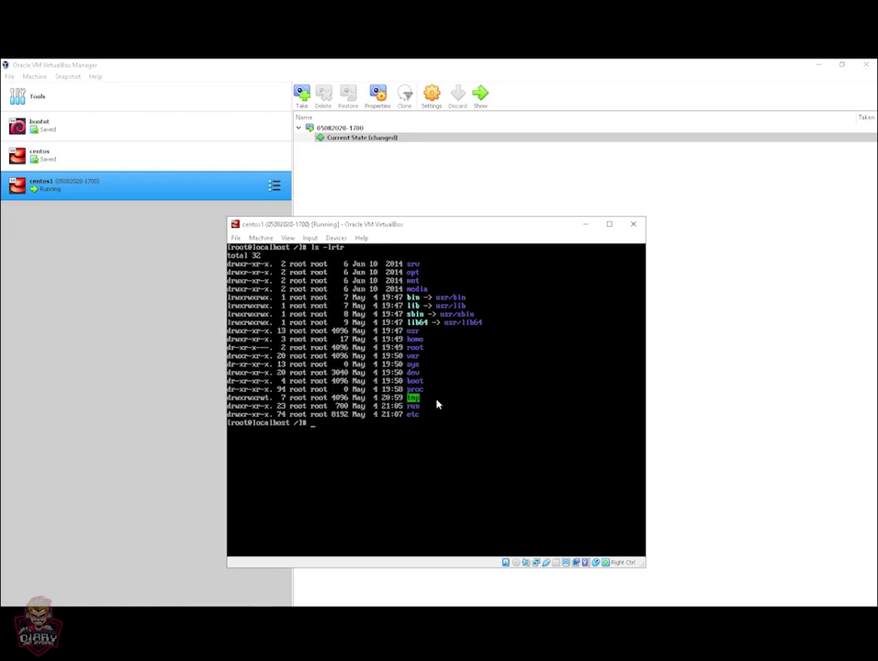
type("rm -rf /var")
key("Return")
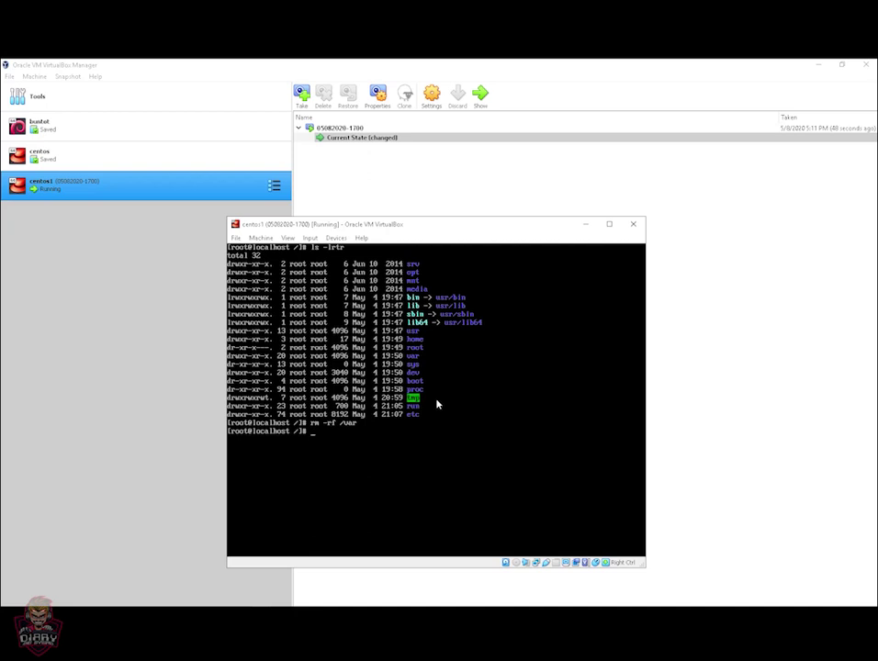
List the root directory again with ls -lrt to check the remaining folders.
type("ls -lrt")
type(" /")
key("Return")
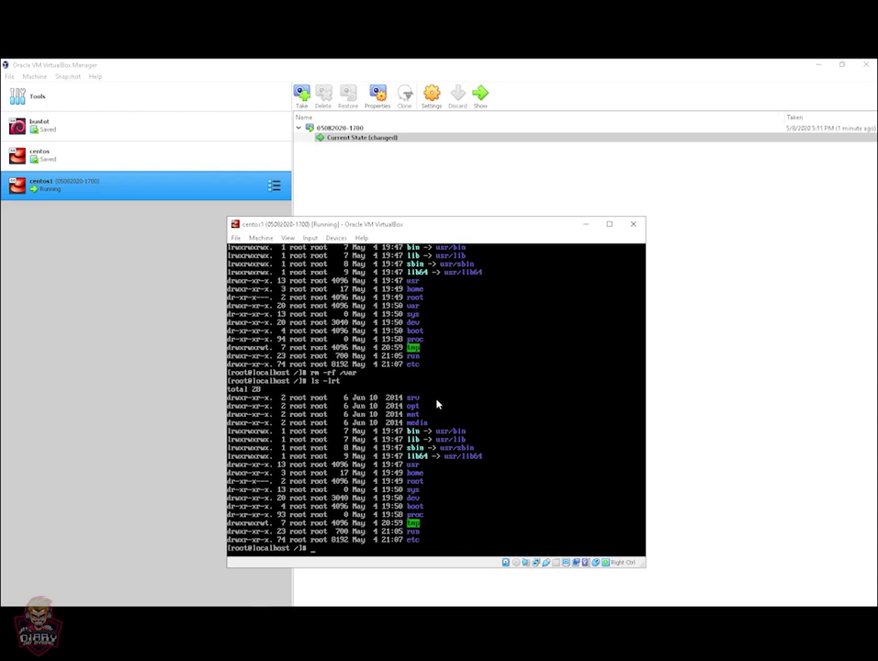
Delete the boot and home directories by running rm -rf boot and rm -rf /home.
type("rm -rf boot")
key("Return")
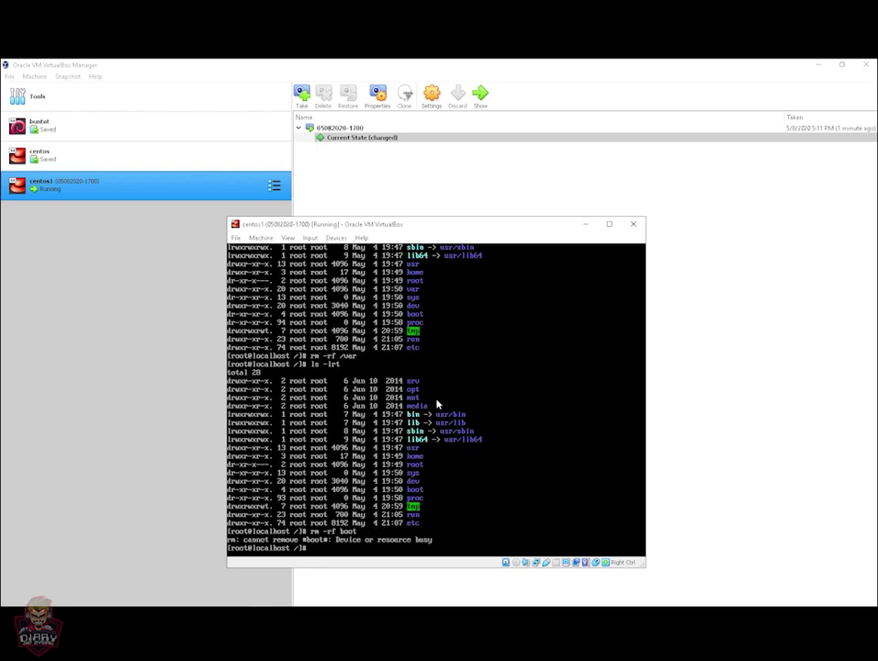
type("rm -rf /home")
key("Return")
Clear the unfinished ls command and restart the centos1 guest system with reboot.
type("ls")
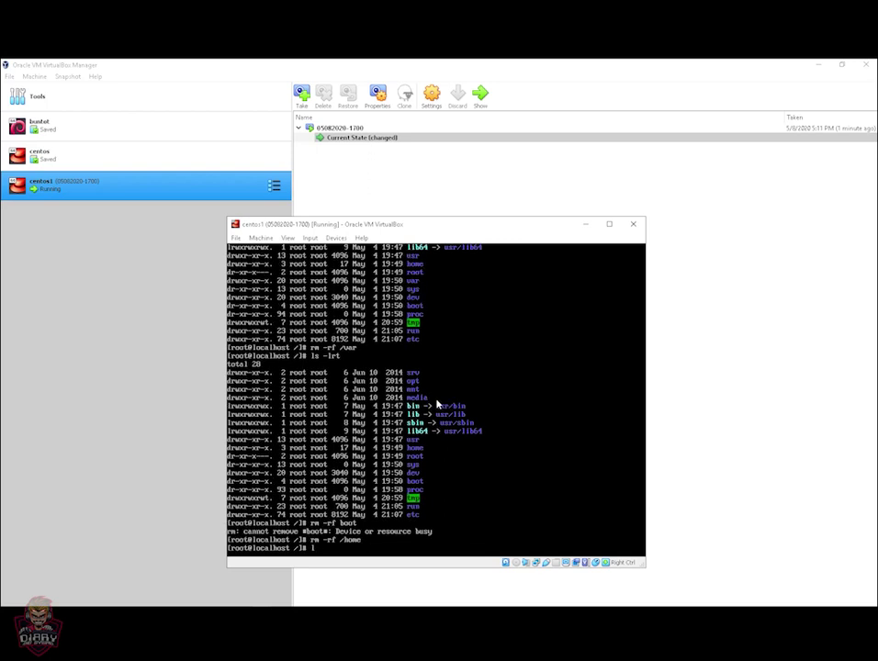
key("BackSpace")
type("reboot")
key("Return")
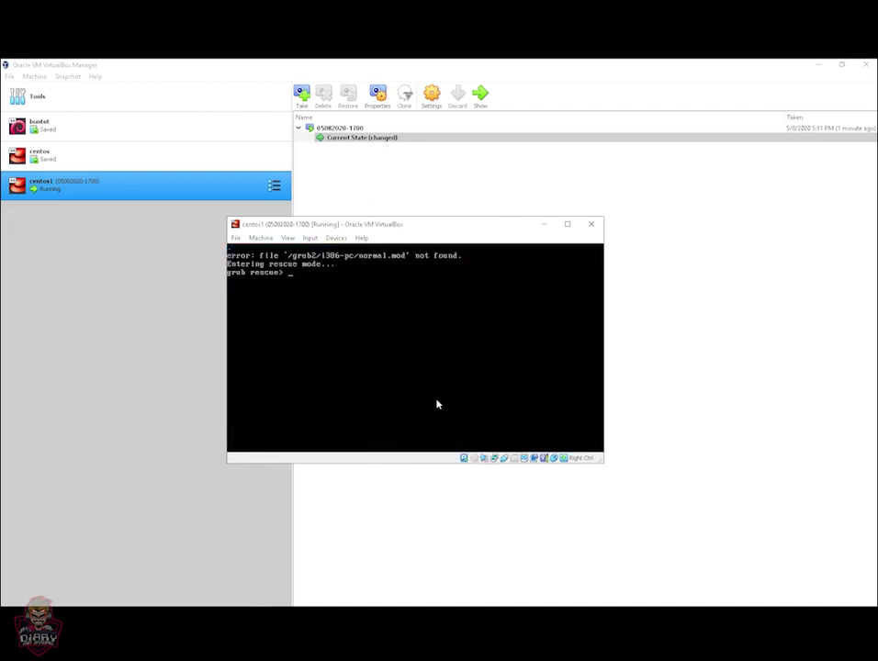
Enter several lines of random text at the grub rescue prompt to test whether the system responds.
type("da;kdkl;gakl;fas\\")
key("Return")
key("Return")
type("fkslojfl;dsf;ls'ak [\\")
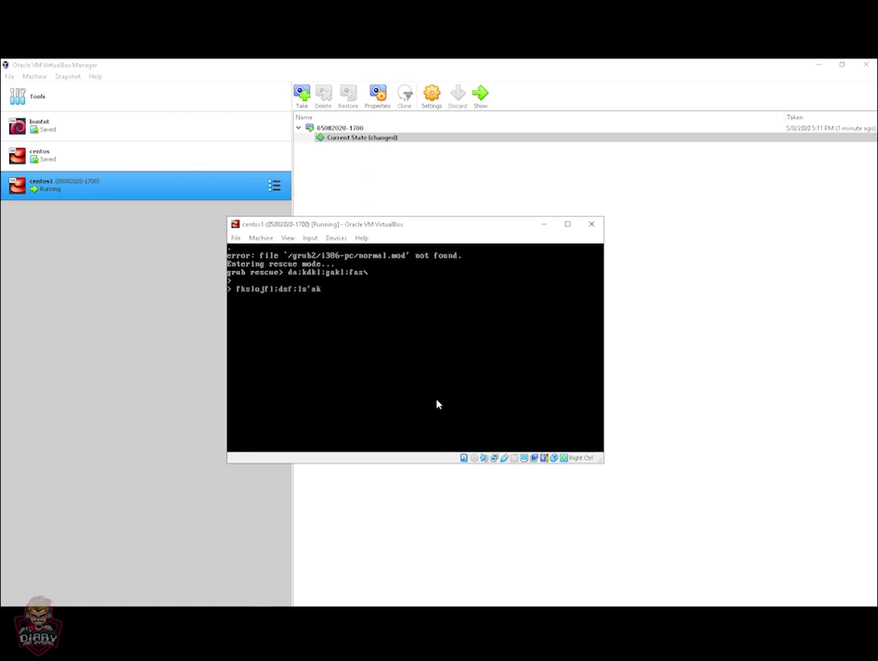
key("Return")
type("lads")
key("Return")
type("adjapdsa\\")
key("Return")
key("Return")
type("lksakd;askdl[as")
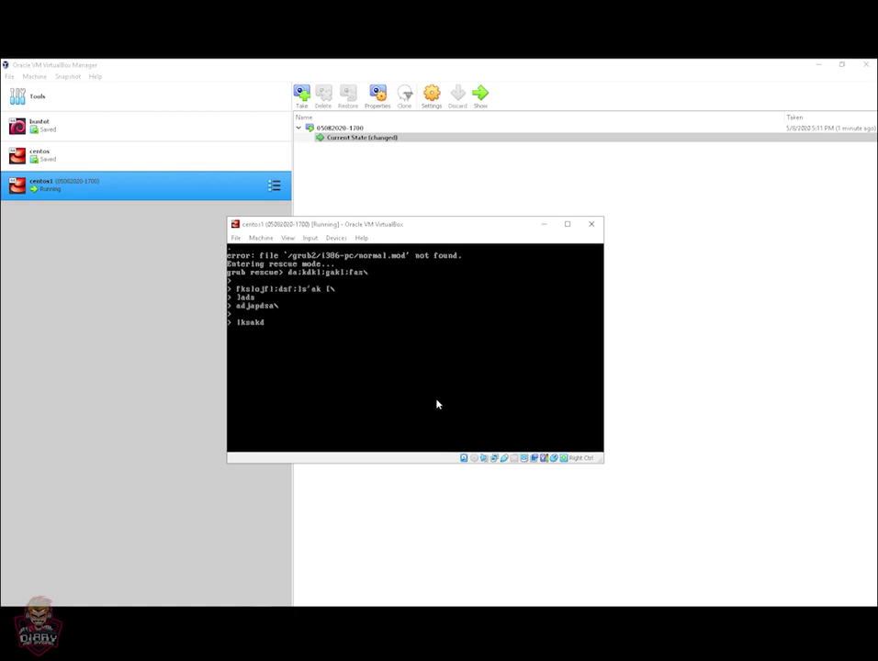
key("Return")
key("Return")
key("Return")
type("[lazdlkajd")
key("Return")
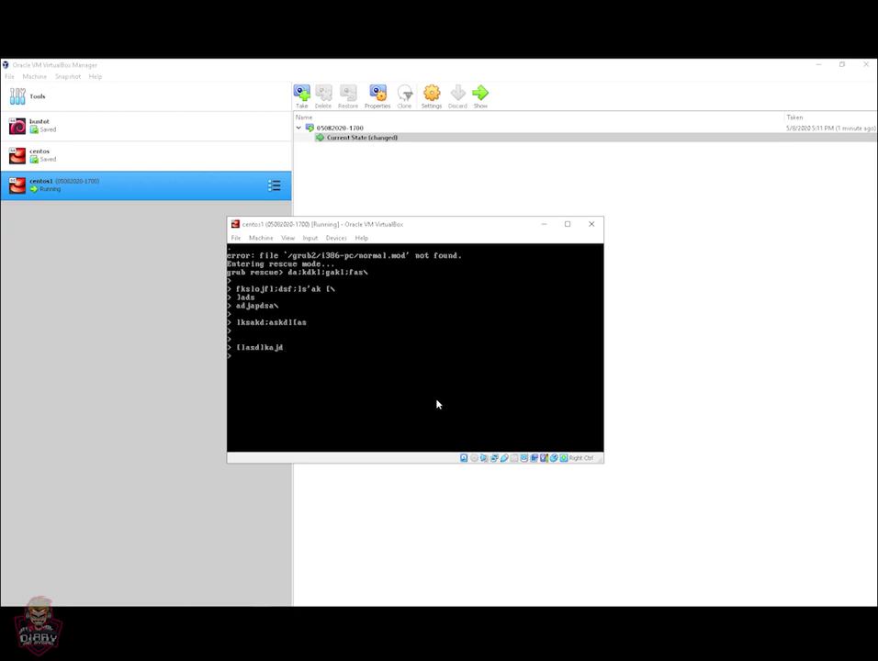
key("Return")
left_click(592, 227)
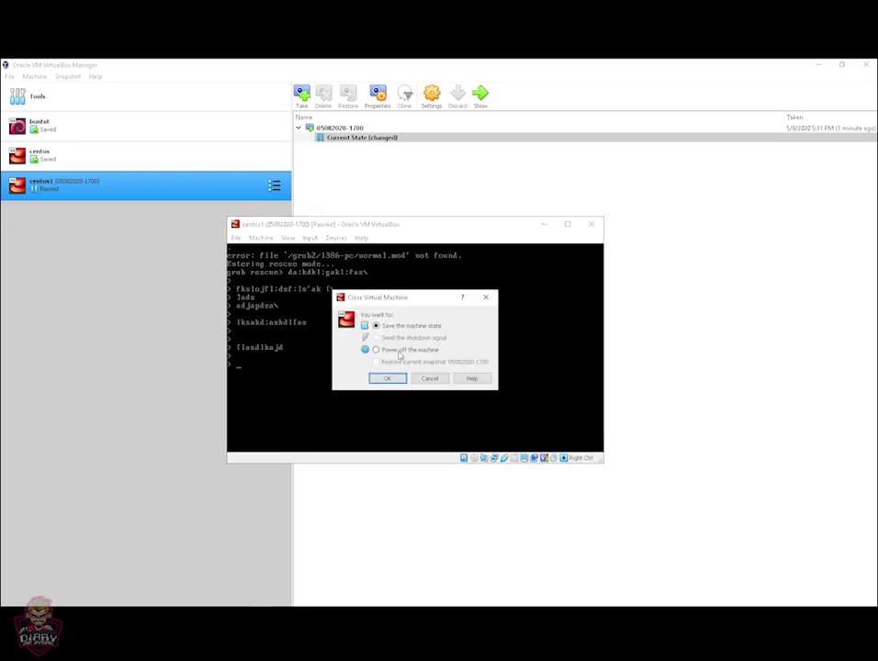
left_click(400, 354)
left_click(395, 327)
left_click(377, 350)
left_click(376, 363)
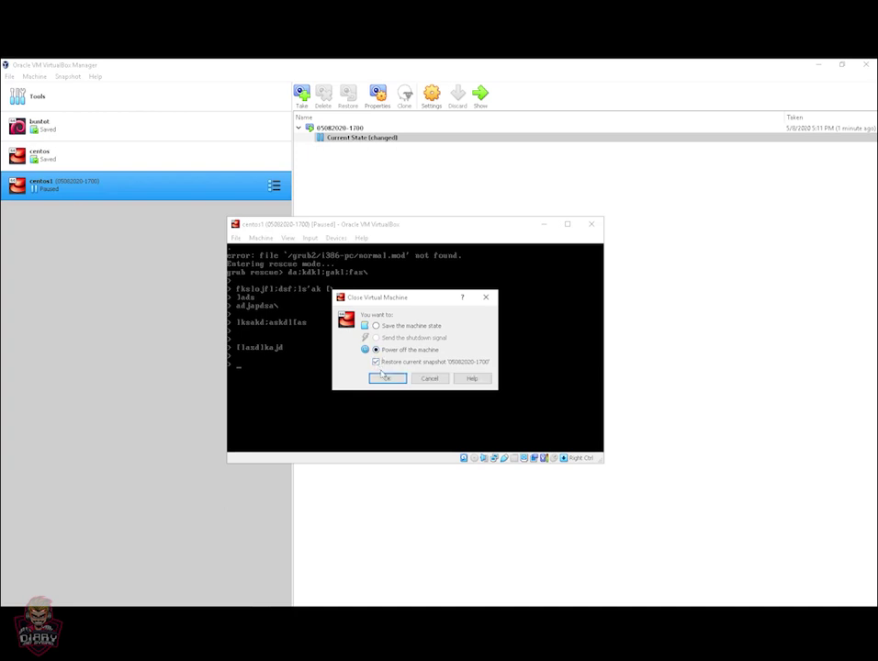